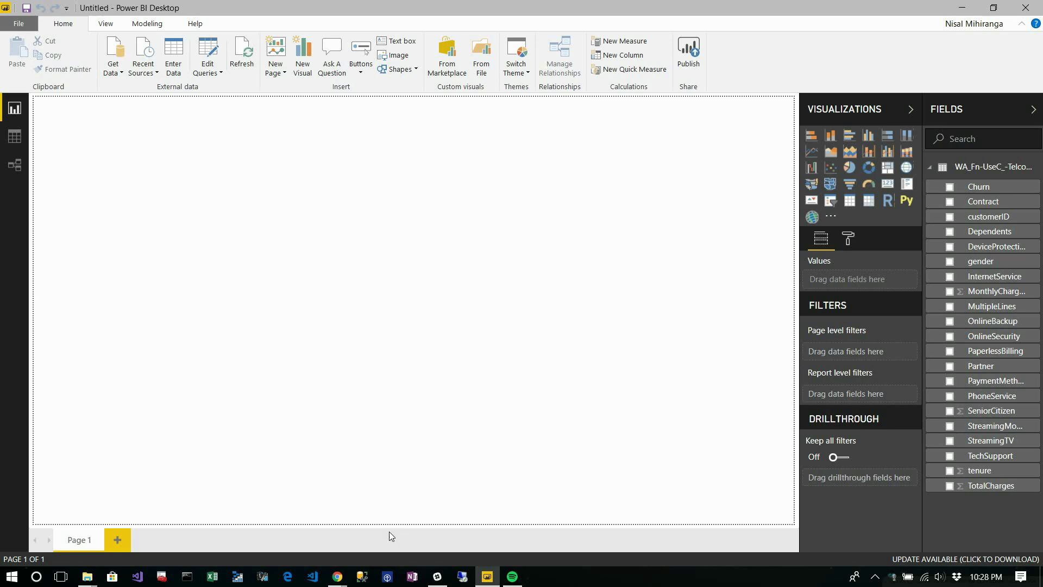
Step: Glance at the Kaggle churn page, then view the table's rows through TotalCharges and Churn
click(338, 576)
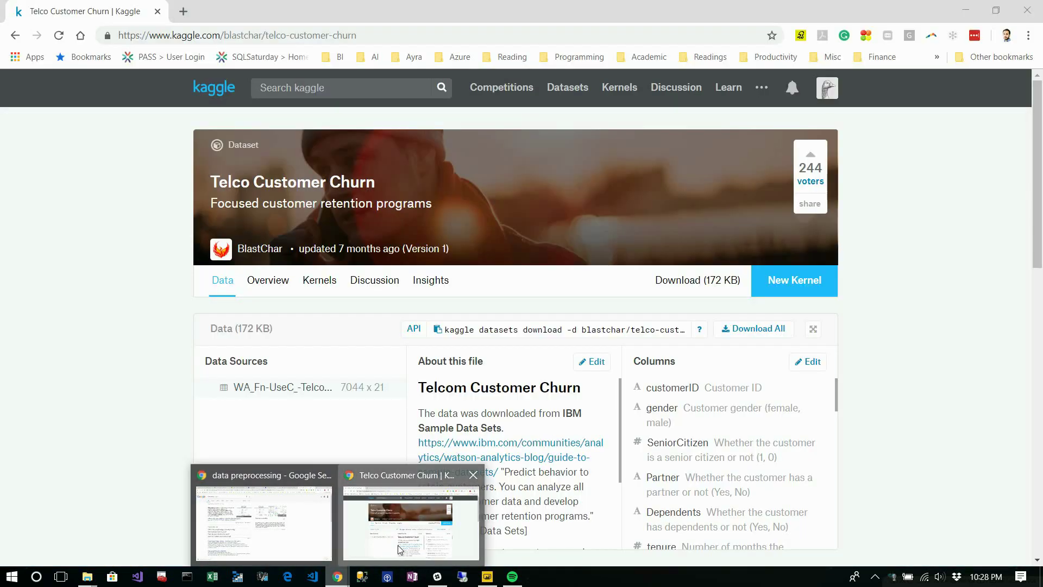
click(398, 545)
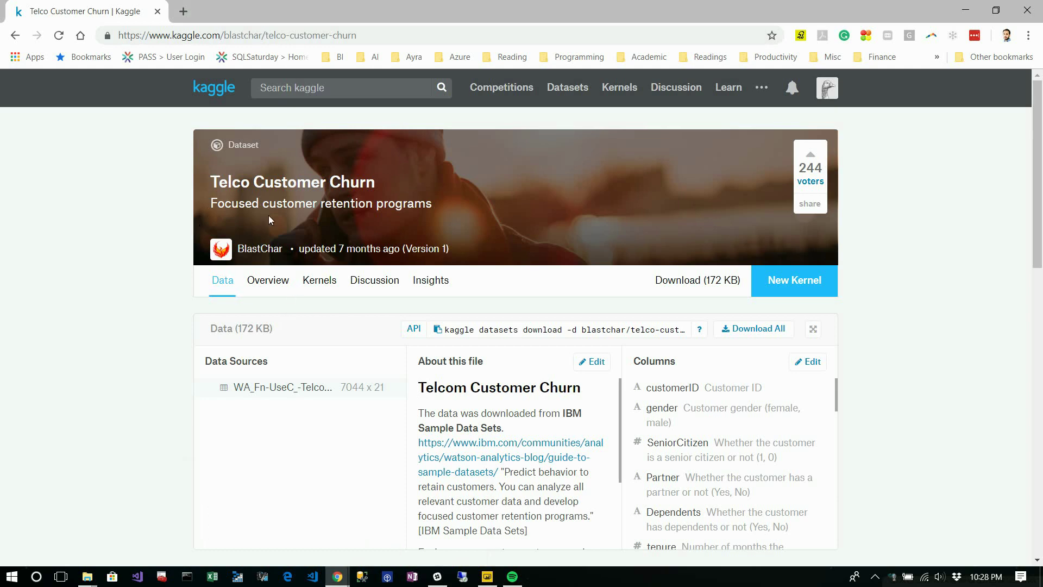
click(480, 579)
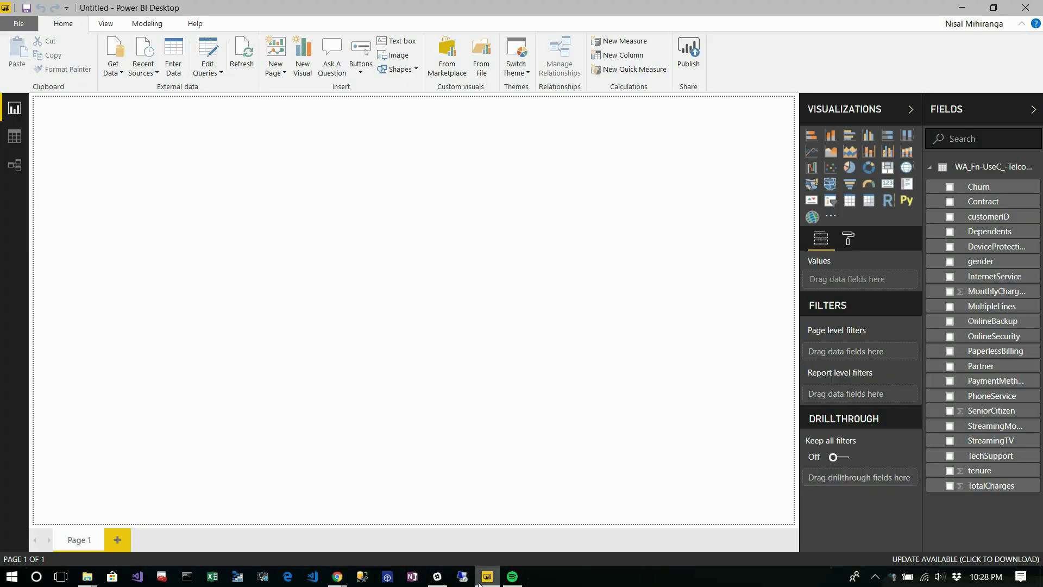
click(14, 137)
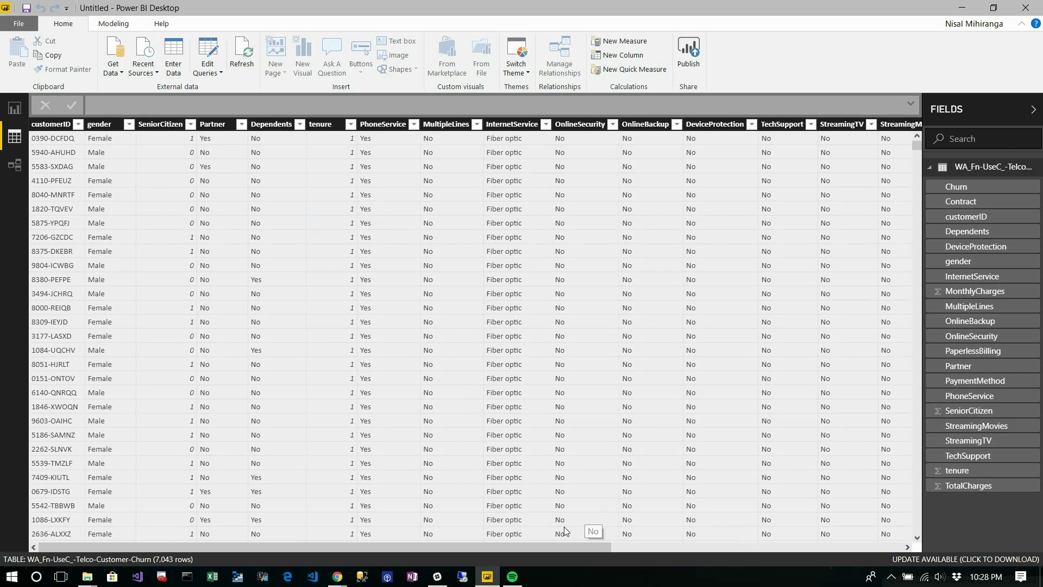
drag(502, 547, 836, 558)
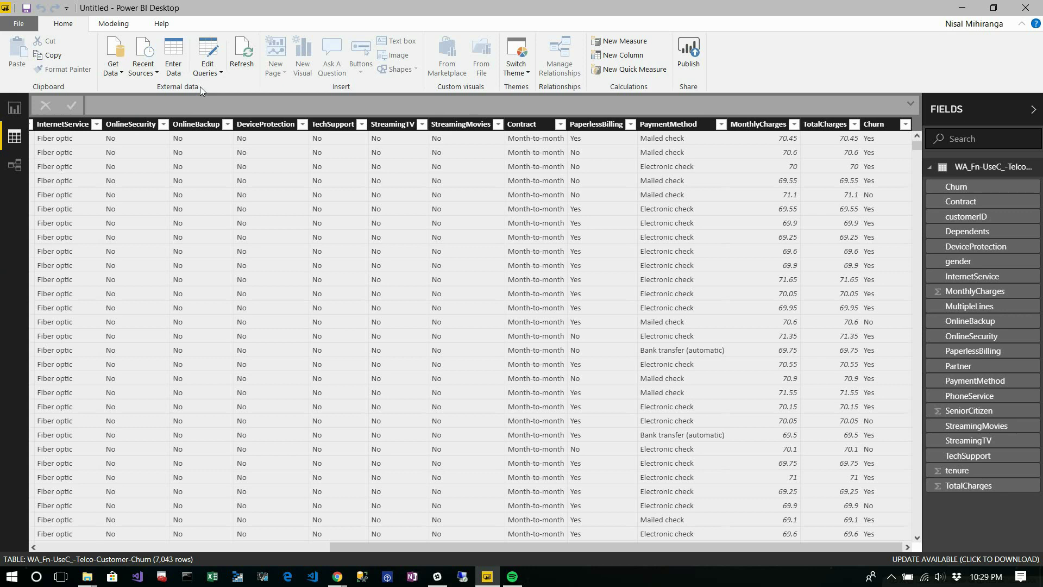
Step: Open Power Query Editor and add a Run Python script step using the default script
click(202, 48)
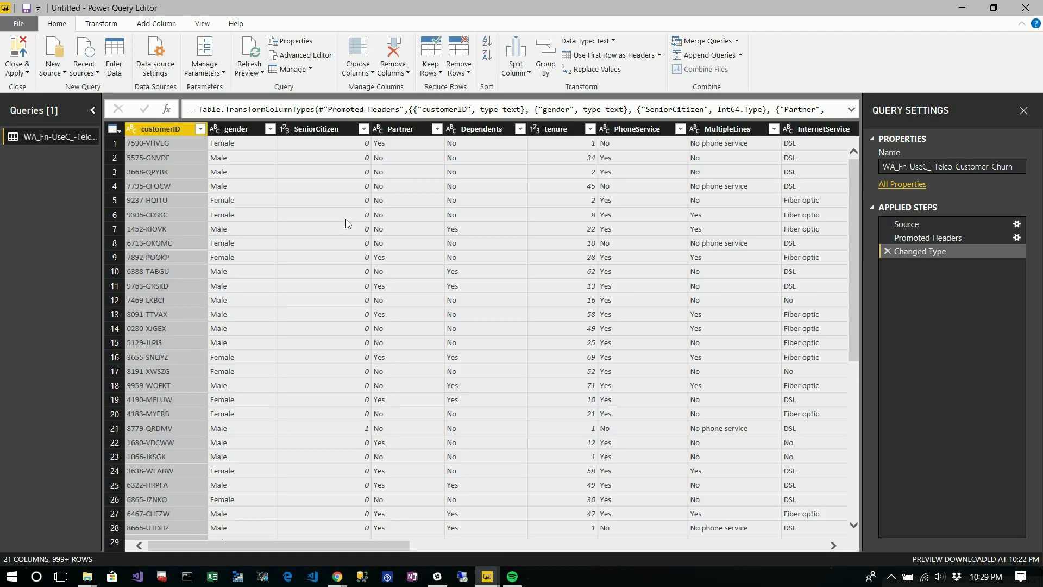
click(100, 24)
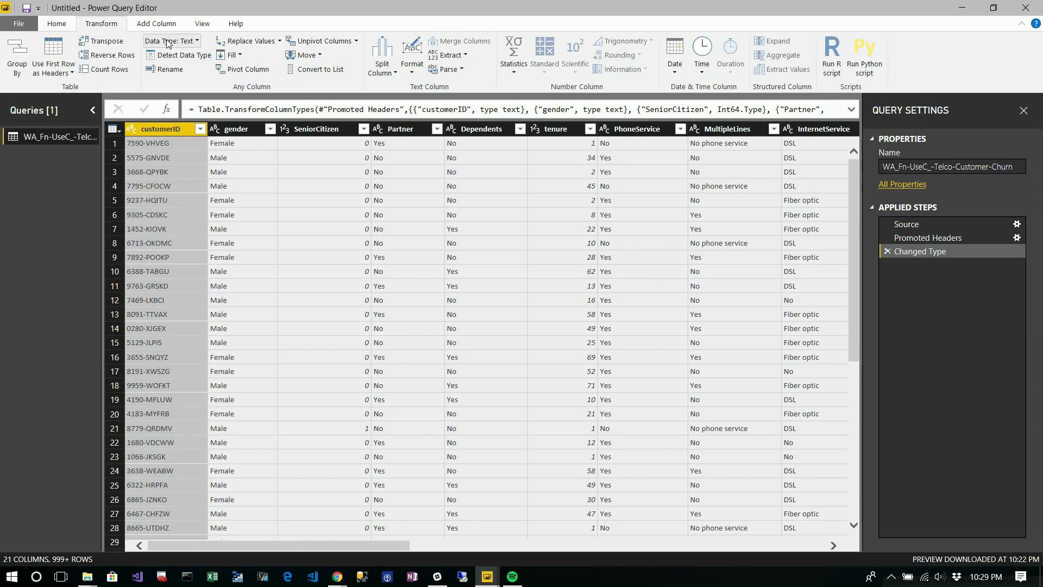
click(865, 73)
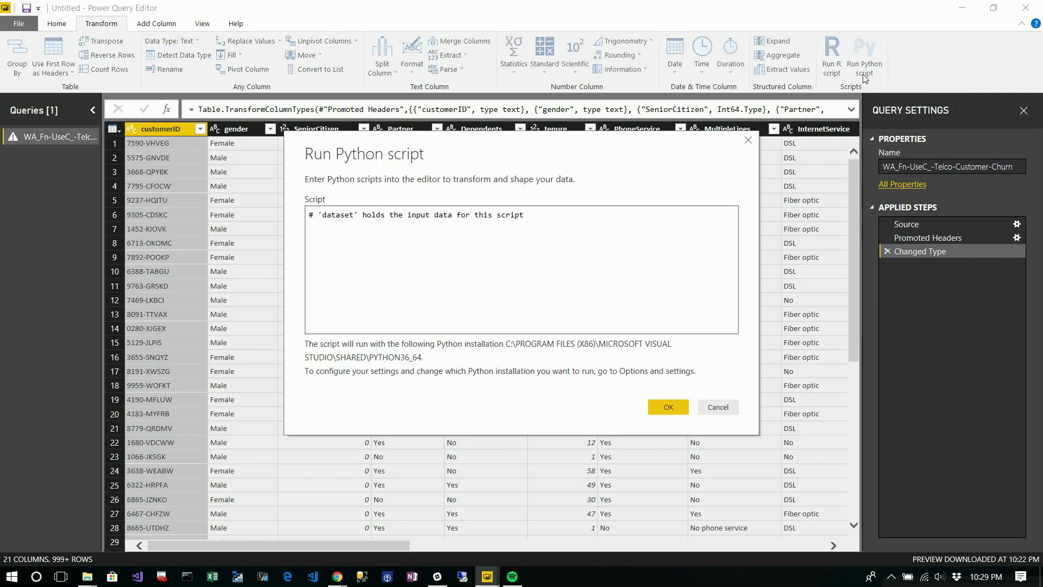
click(666, 406)
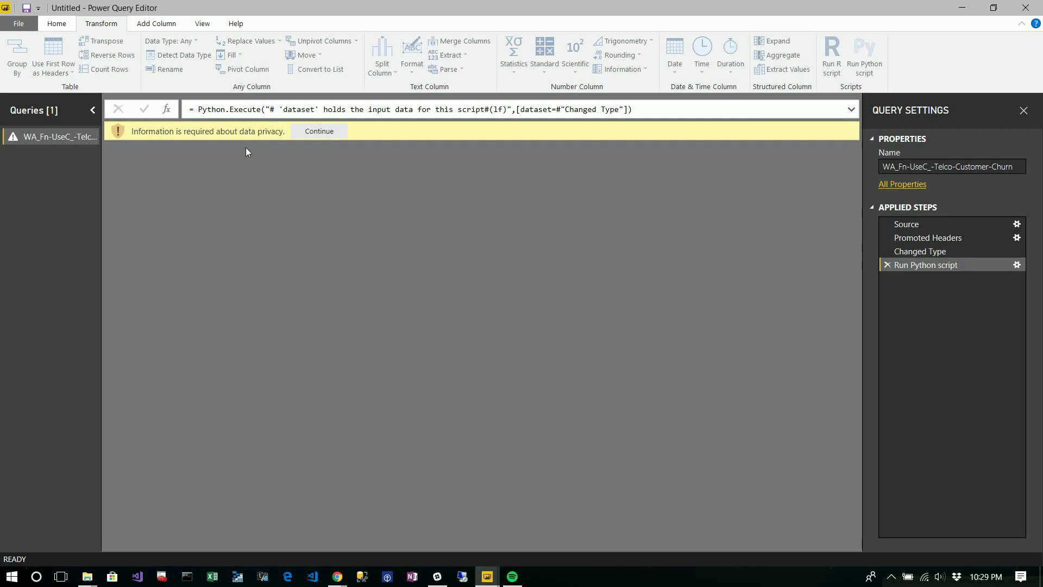
Step: Set the file to ignore privacy level checks and expand the Python output's dataset table
click(302, 135)
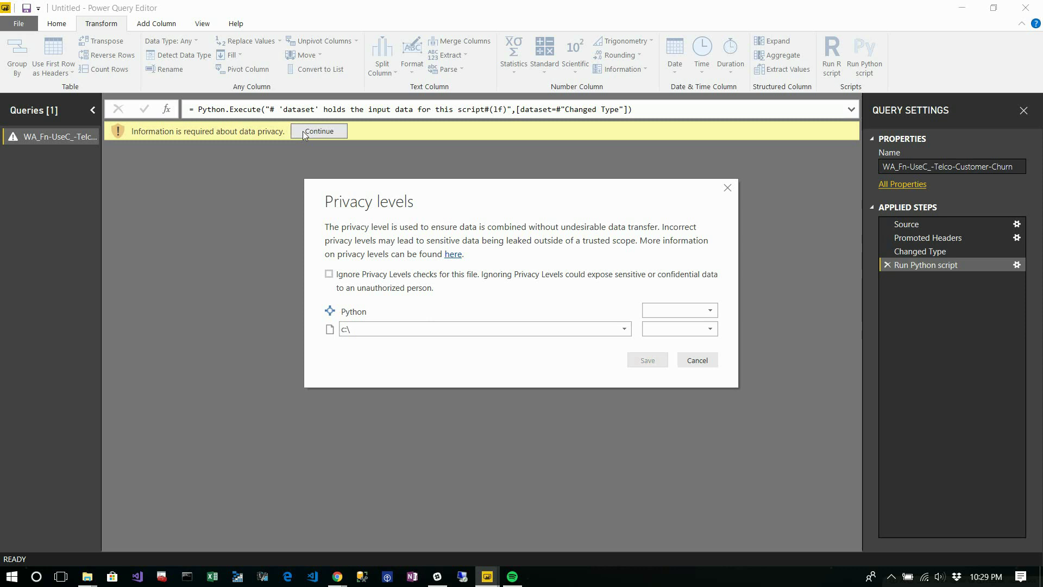
click(380, 281)
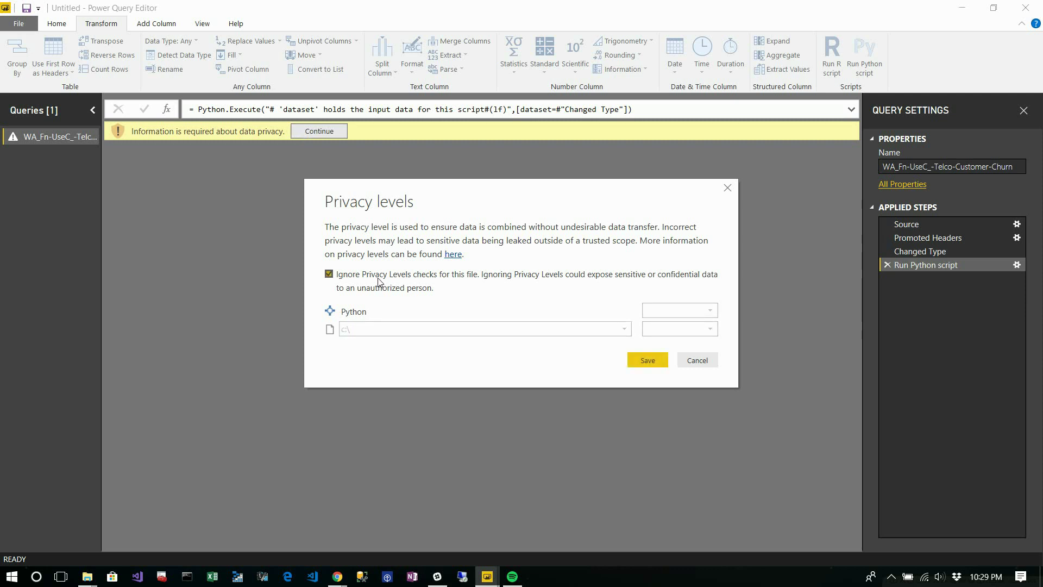
click(648, 359)
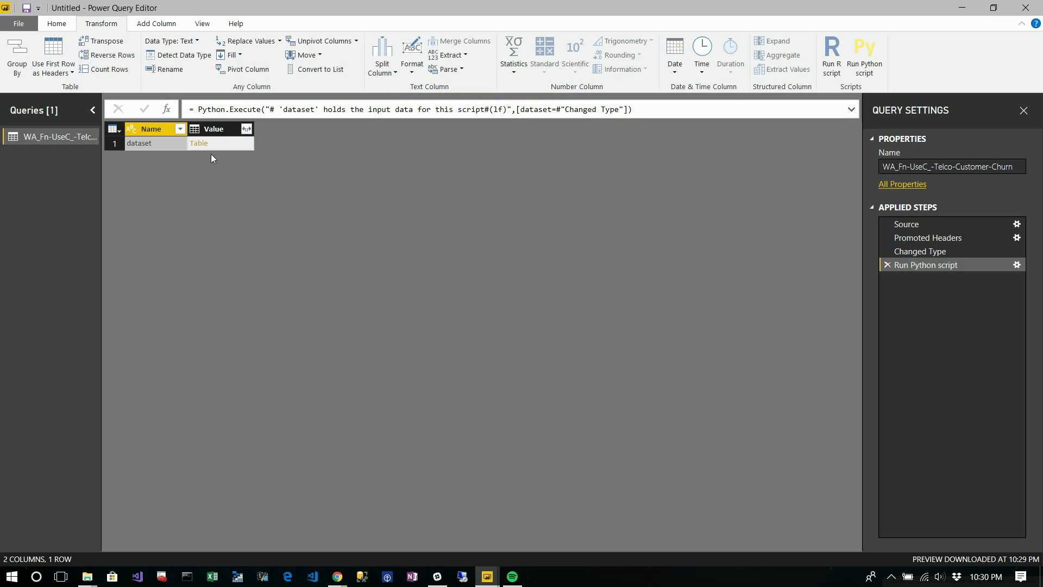
click(199, 144)
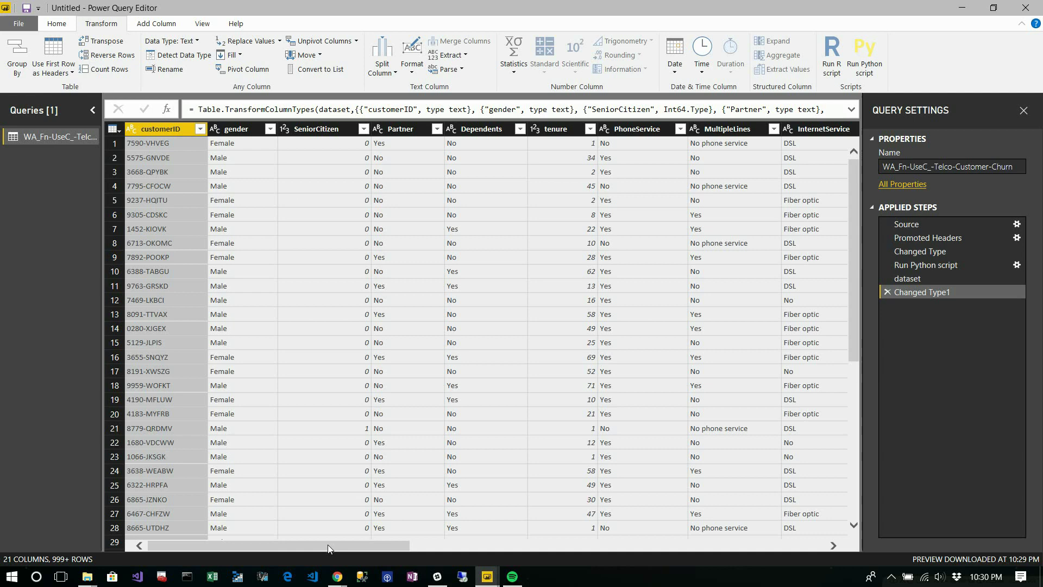
Step: Scroll to TotalCharges and draft a Python script indexing dataset by the "TotalCharges" column
drag(328, 544, 745, 545)
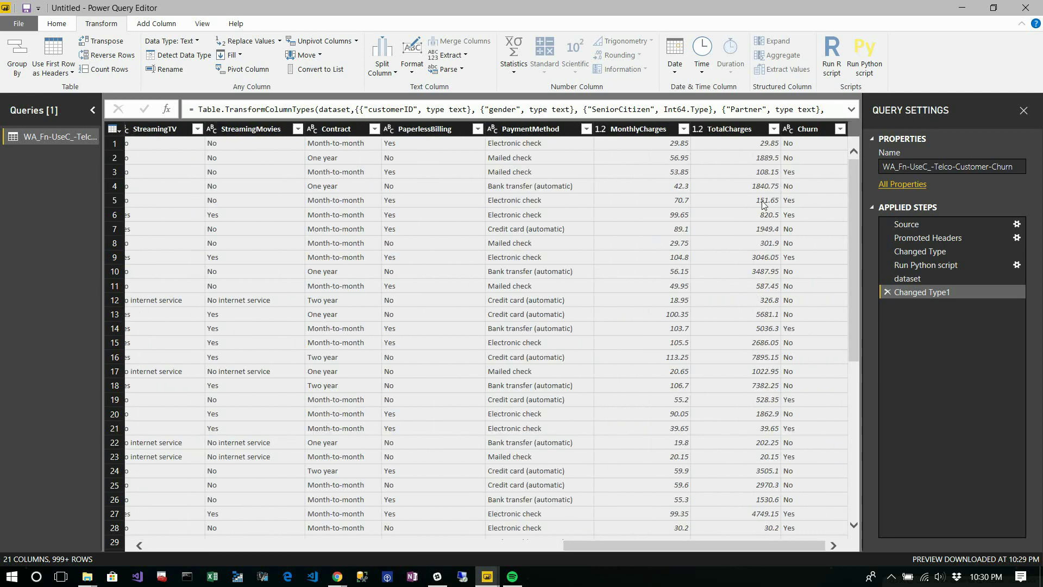
click(854, 67)
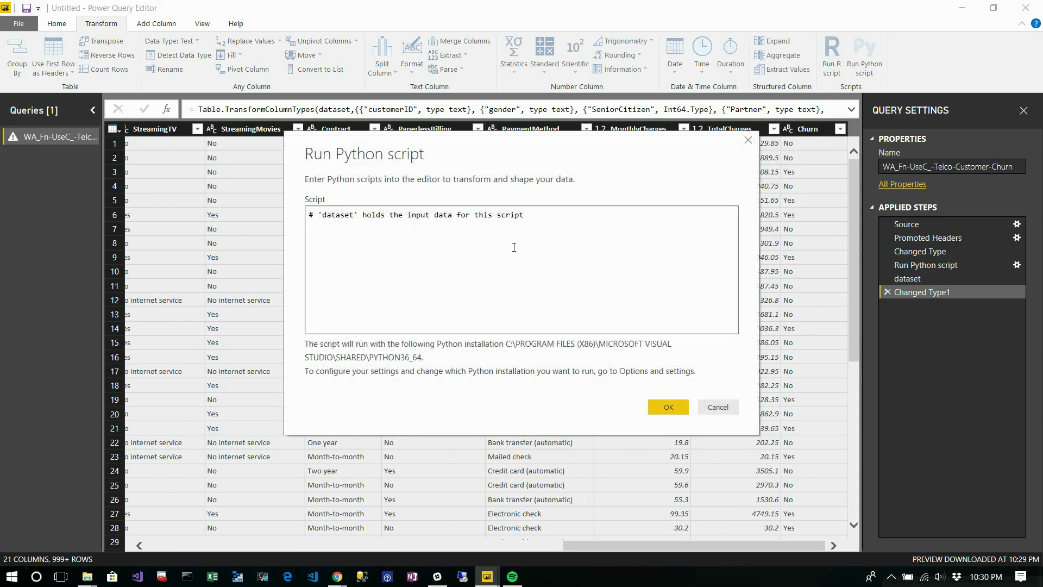
key(Return)
key(alt+Tab)
click(410, 258)
text(dataset =)
text(dataset[])
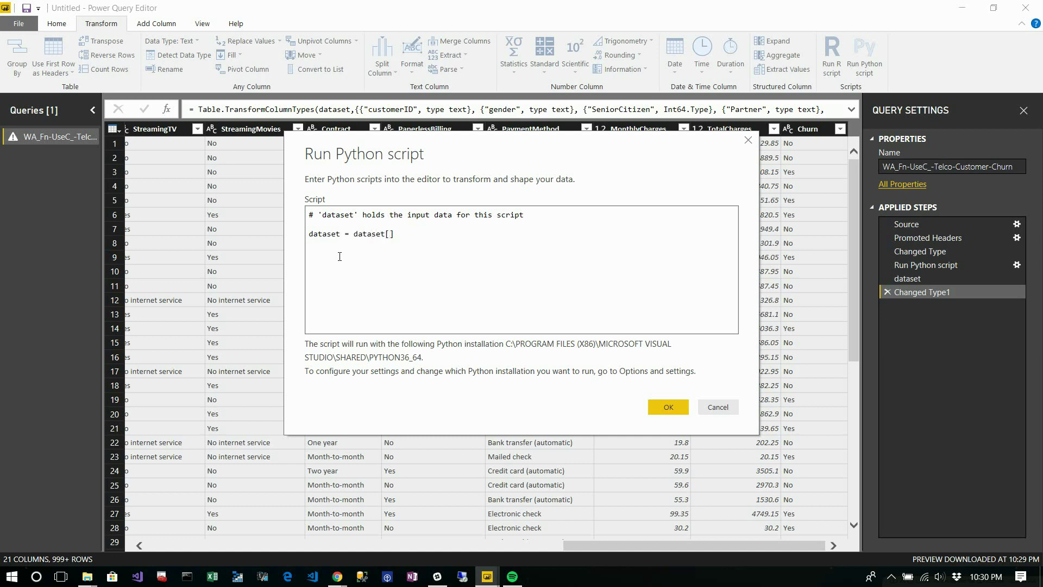
text(dataset)
text([])
text("")
key(Left)
text(Ti)
key(BackSpace)
text(otalCharge)
Step: Discard the draft script and filter TotalCharges to show only its (null) rows
click(712, 407)
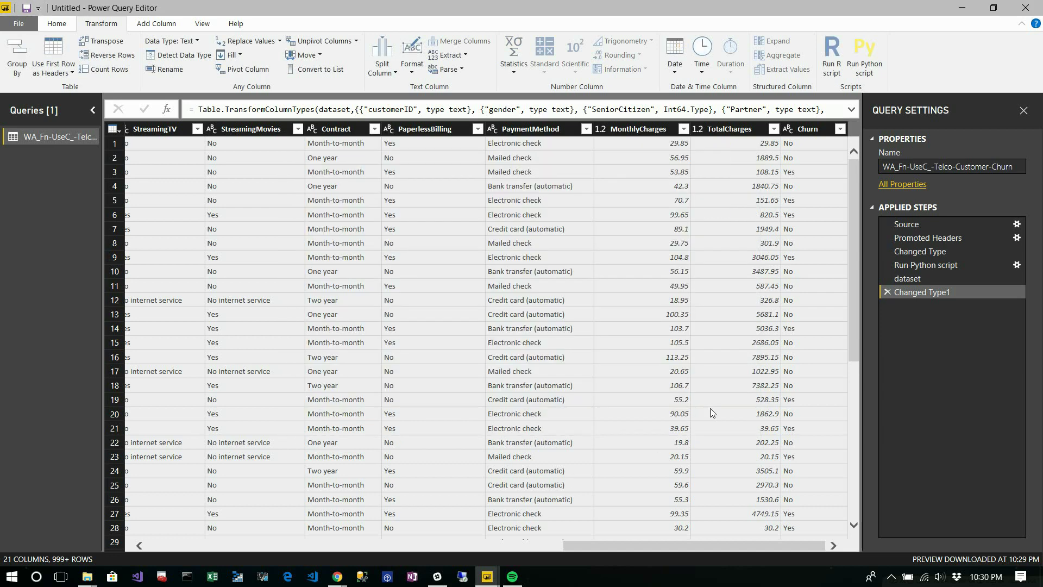
click(770, 132)
click(772, 131)
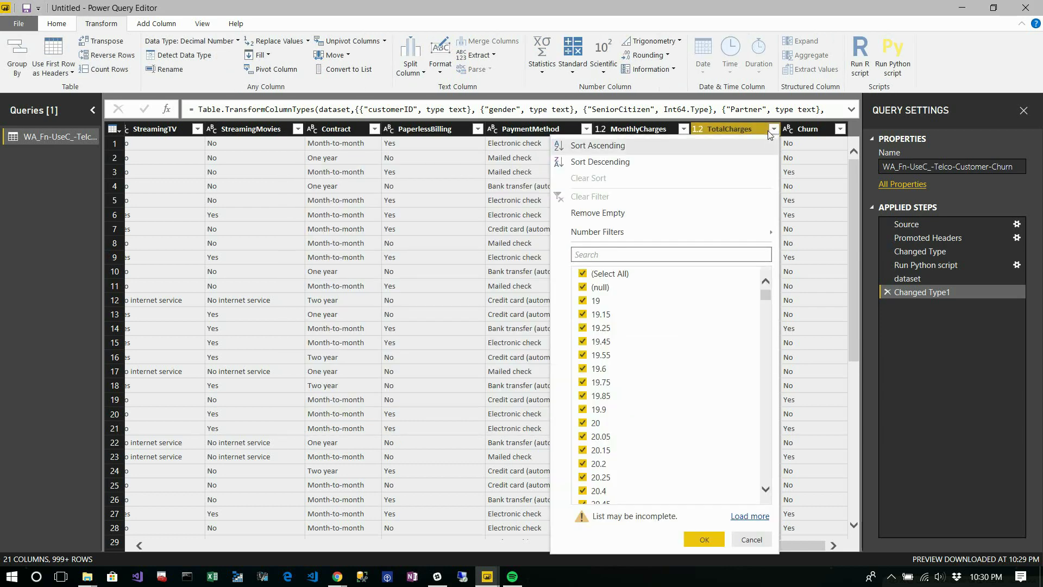
click(582, 274)
click(583, 287)
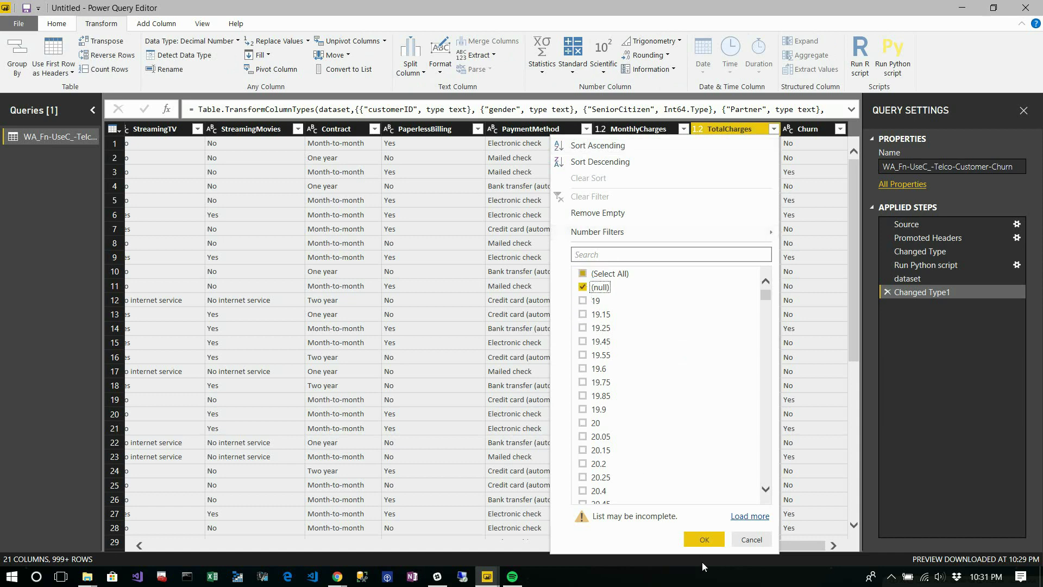
click(701, 539)
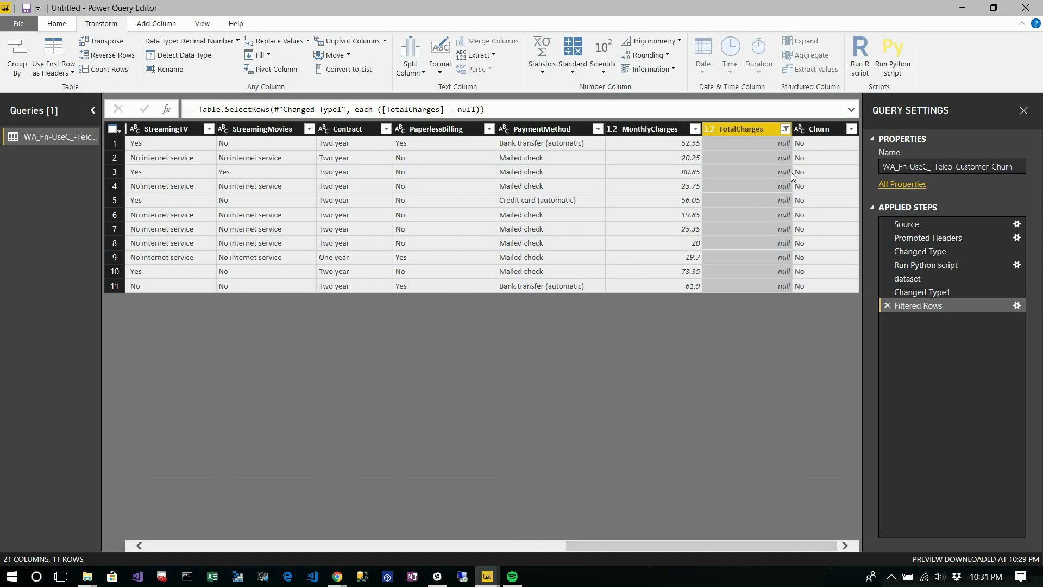
Step: Reselect all TotalCharges values so every row shows again
click(785, 129)
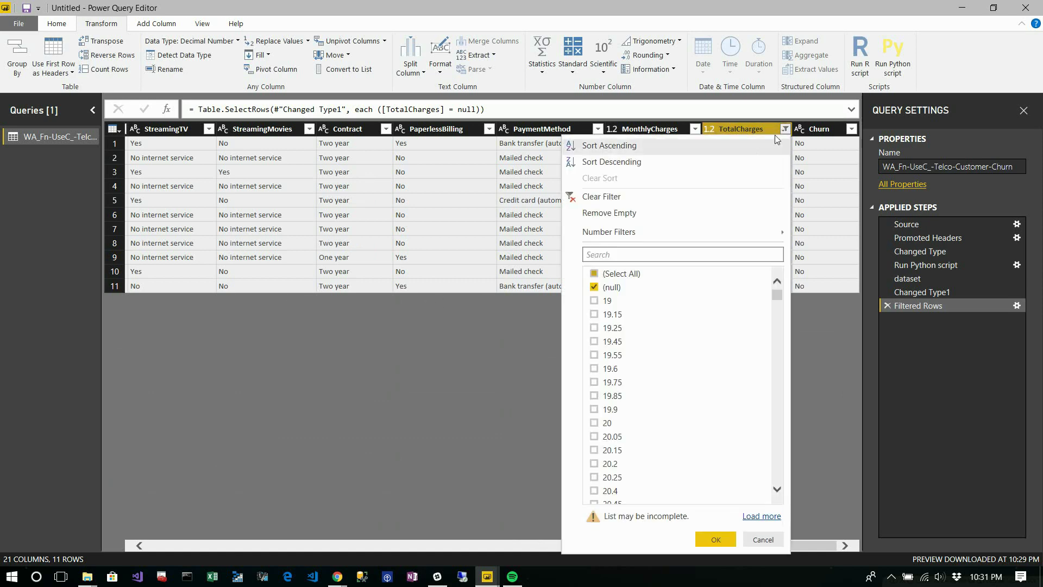
click(622, 273)
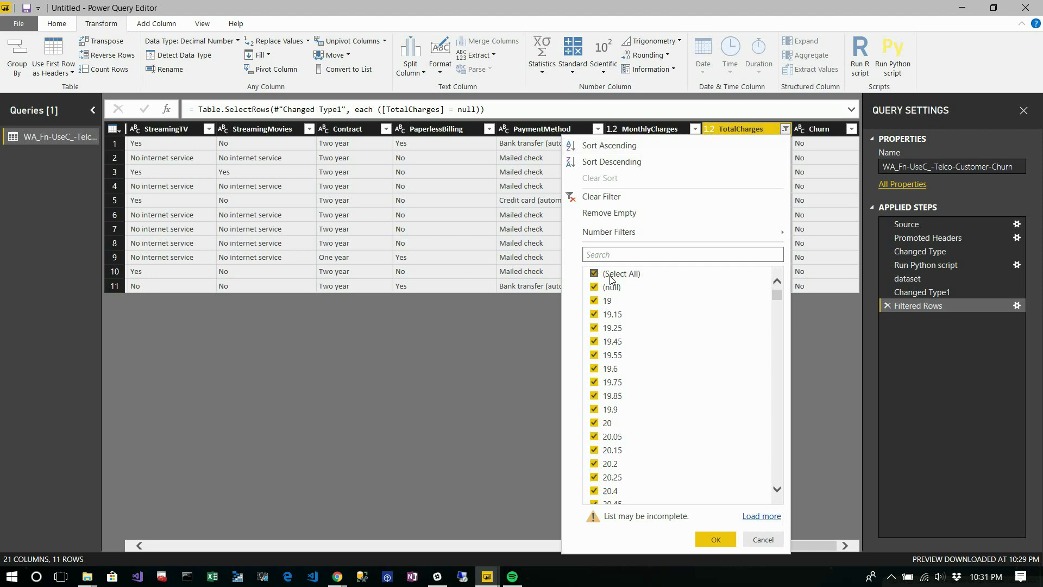
click(717, 539)
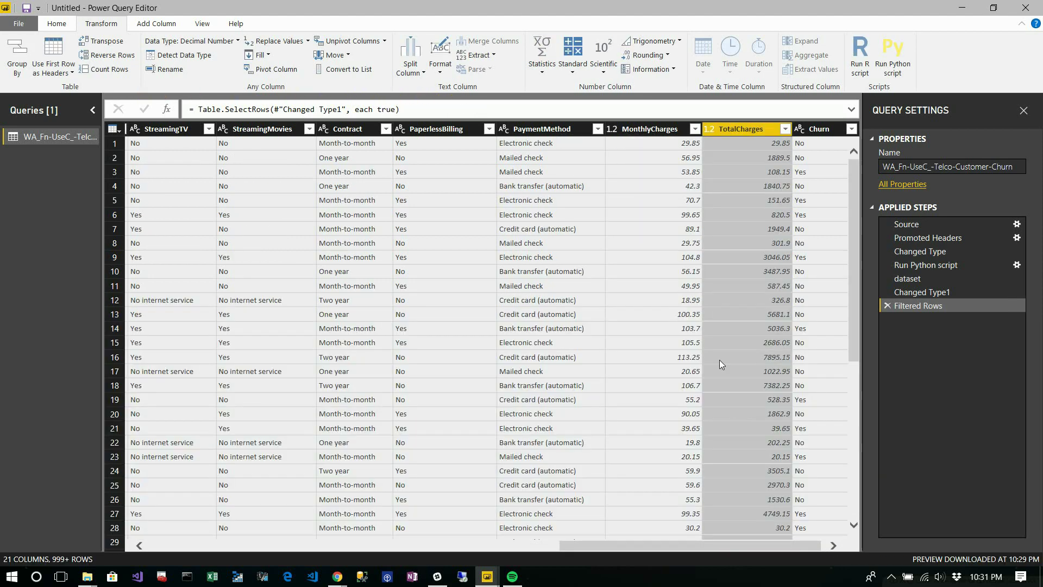
click(892, 57)
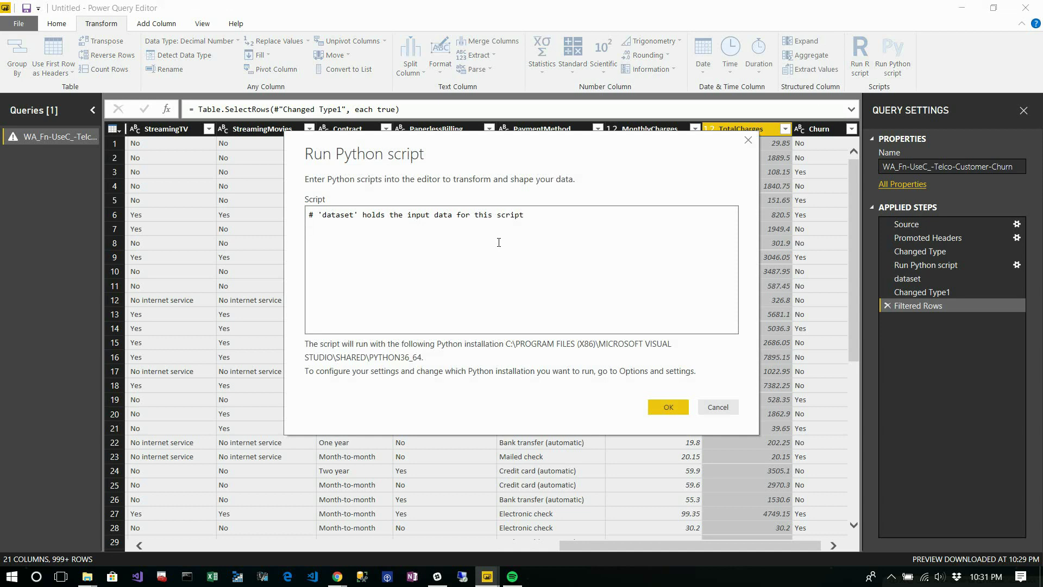
Step: Run the script dataset = dataset[dataset["TotalCharges"].nonull()] as a new step
key(Return)
text(dataset)
text( = dataset)
text([datas)
text(et[)
text("")
text(TotalCha)
text(rges)
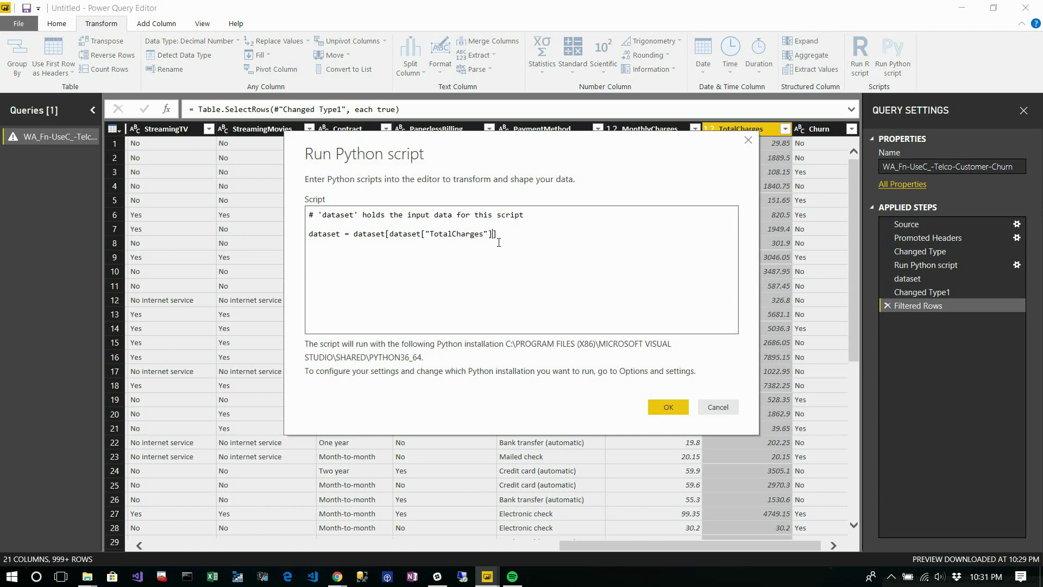
text(.nonull())
click(662, 409)
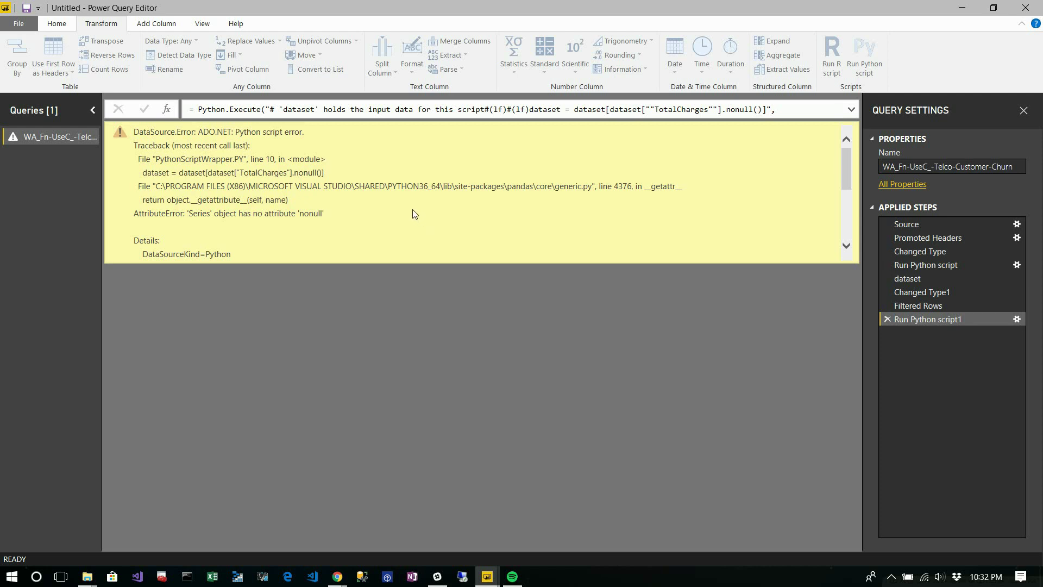
Step: Fix nonull to notnull in Run Python script1 and expand the returned dataset table
click(1016, 319)
click(508, 235)
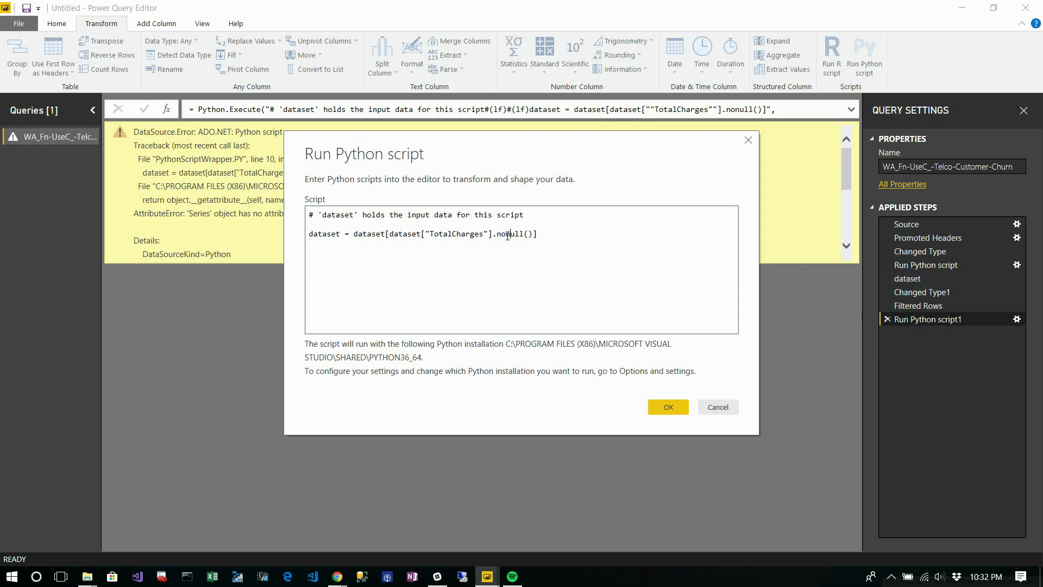
text(t)
click(668, 408)
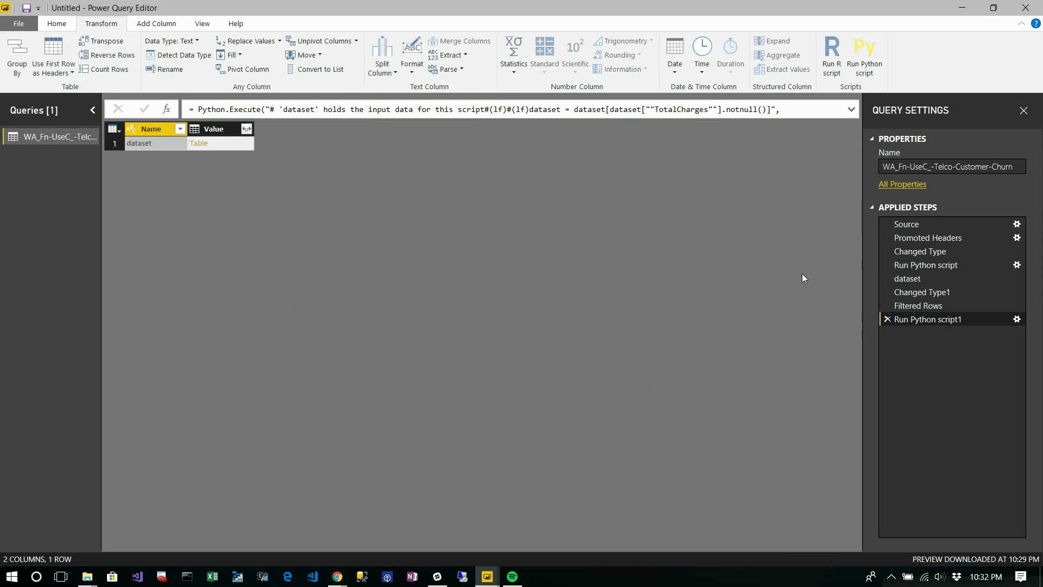
click(200, 144)
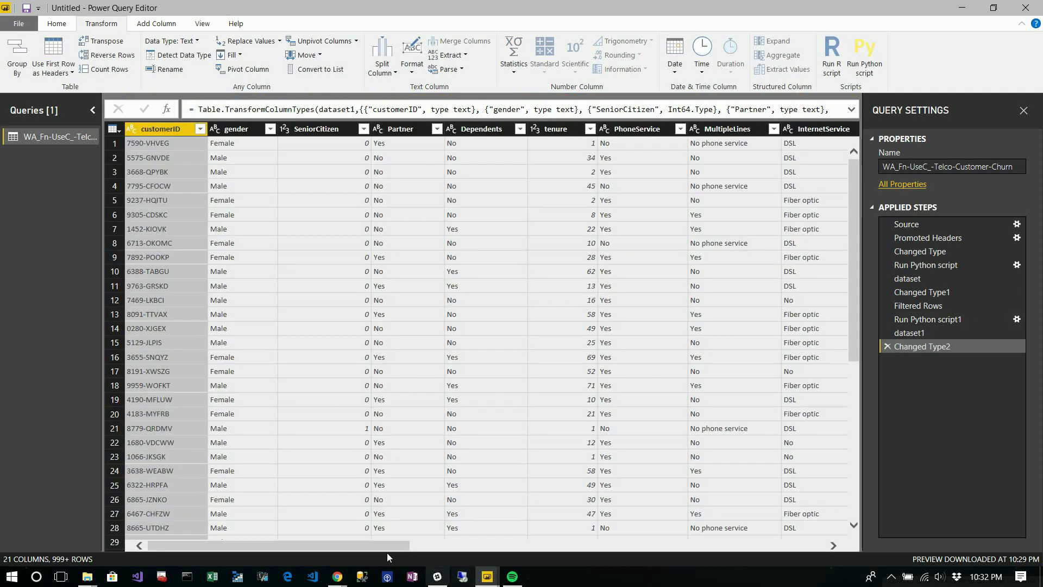
Step: Confirm the TotalCharges value list no longer contains null values
drag(387, 546, 853, 545)
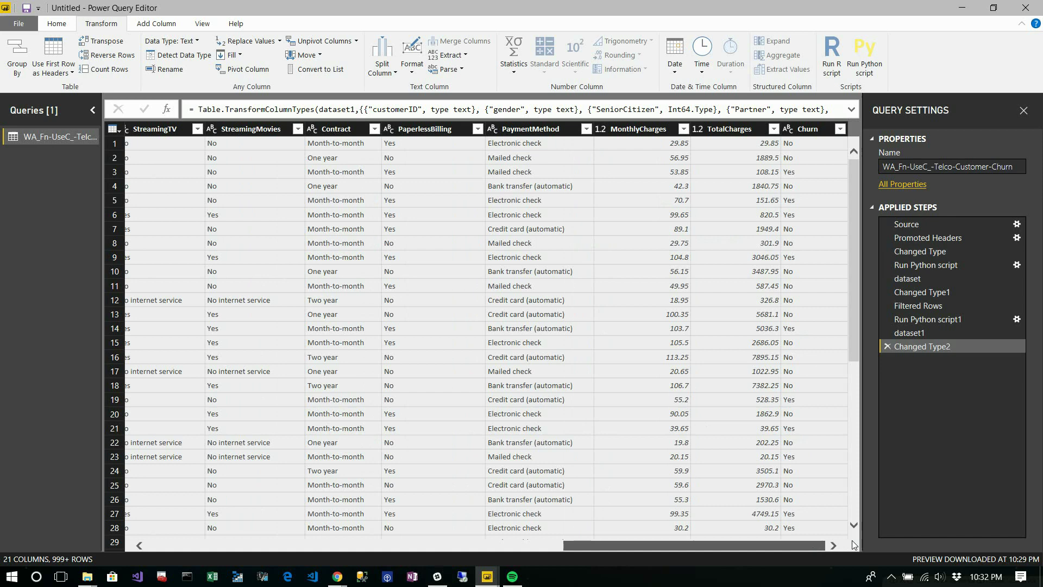
click(774, 129)
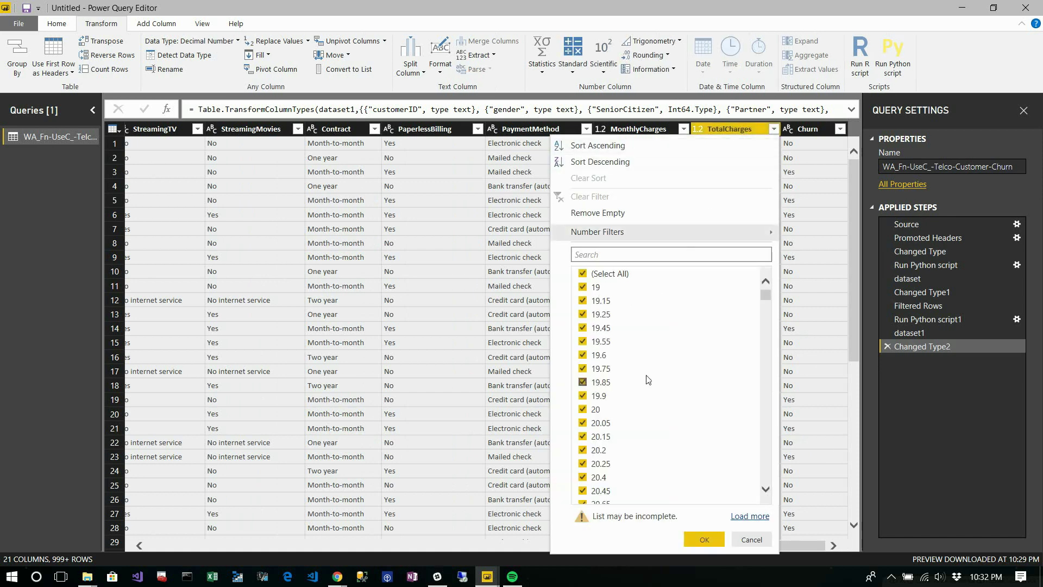
scroll(668, 373, down, 3)
scroll(669, 373, up, 3)
click(752, 539)
click(57, 23)
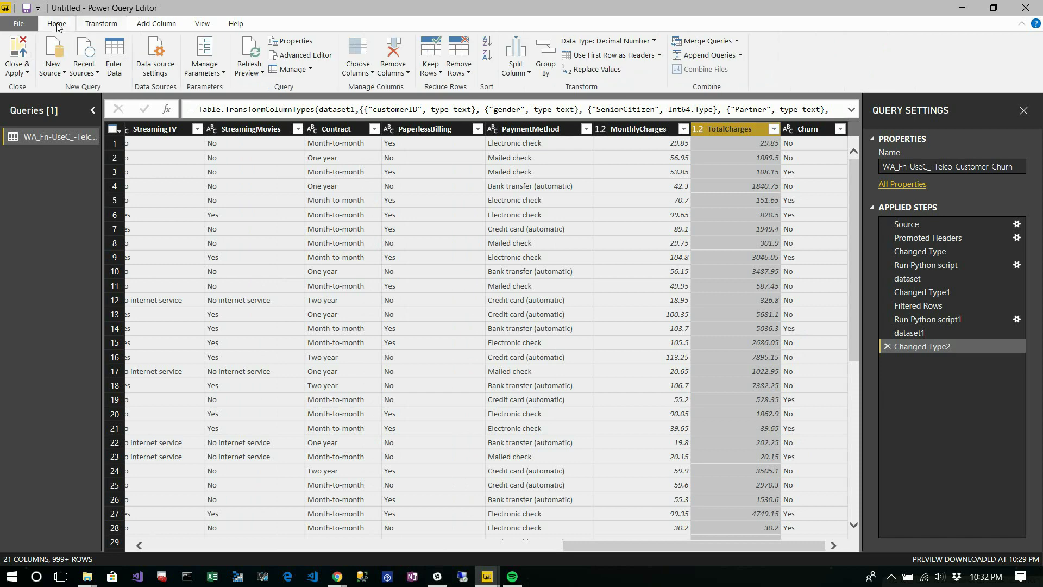
Step: Close & Apply the query and inspect TotalCharges in the 7,032-row churn table
click(14, 56)
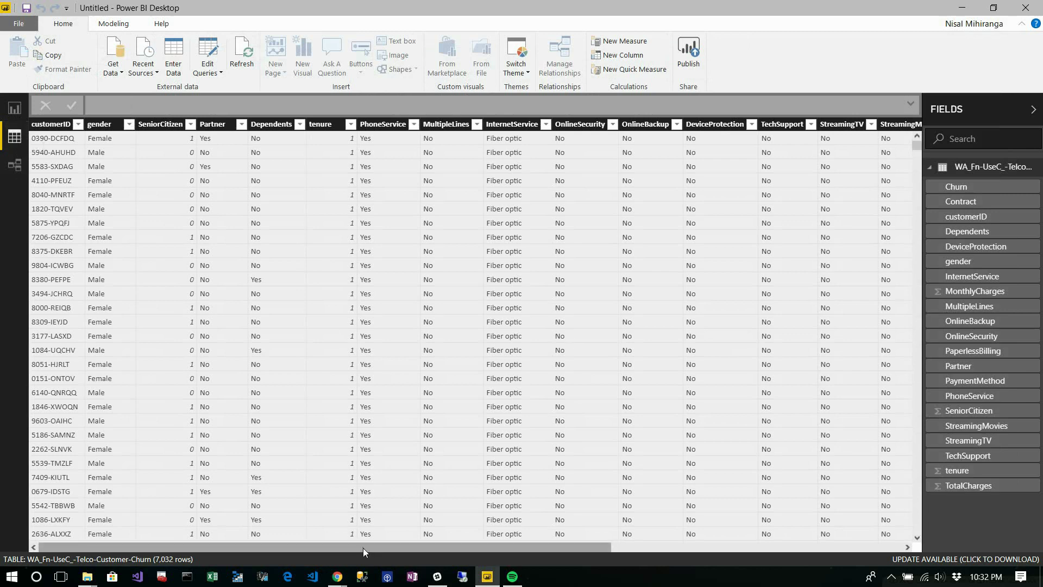
drag(363, 548, 655, 548)
click(848, 124)
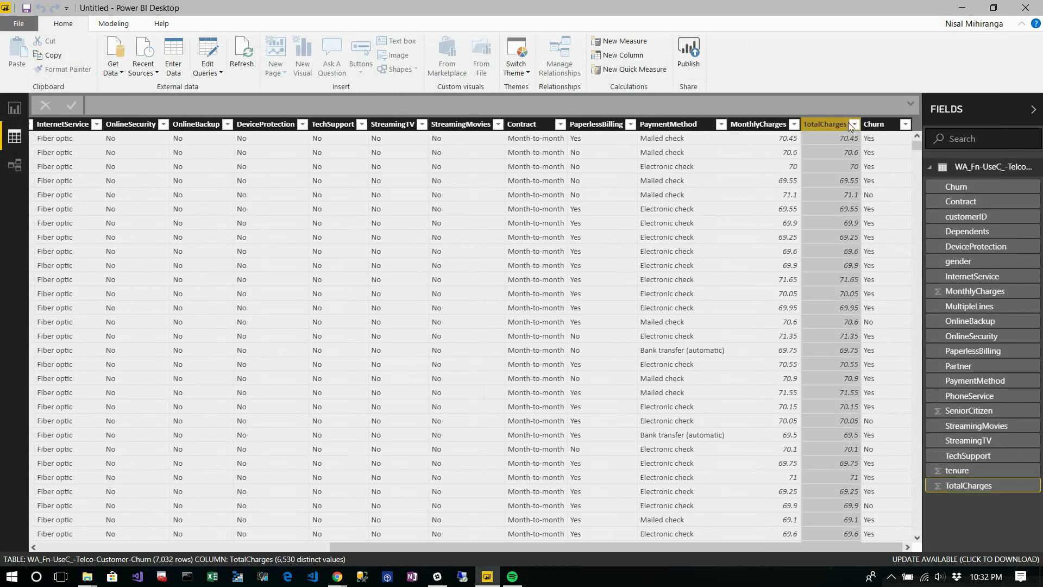